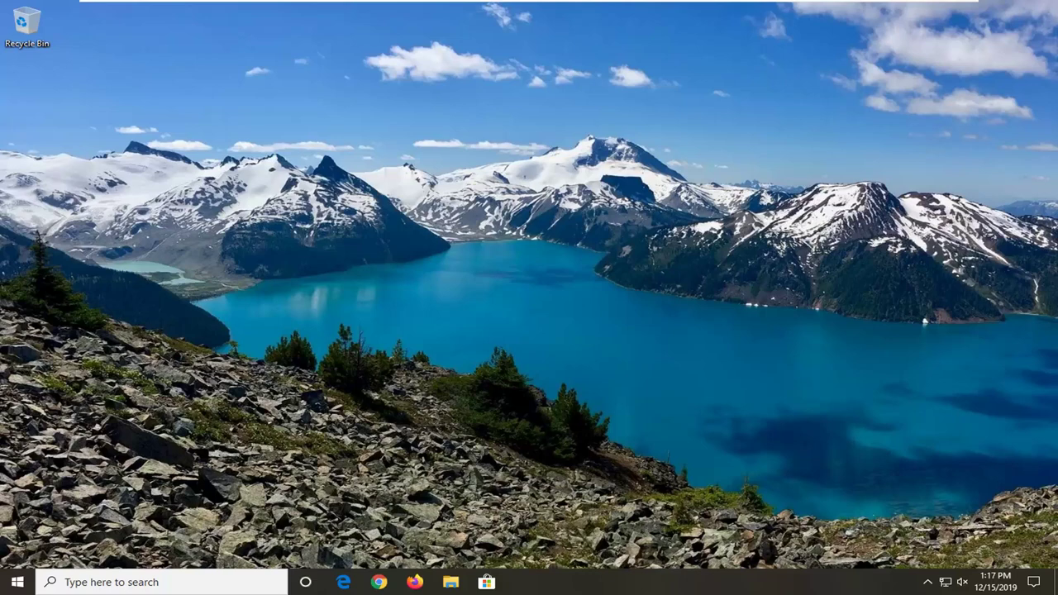
Check the desktop shortcut menu, then launch a blank Notepad document from a Start search for 'notepad'
right_click(400, 135)
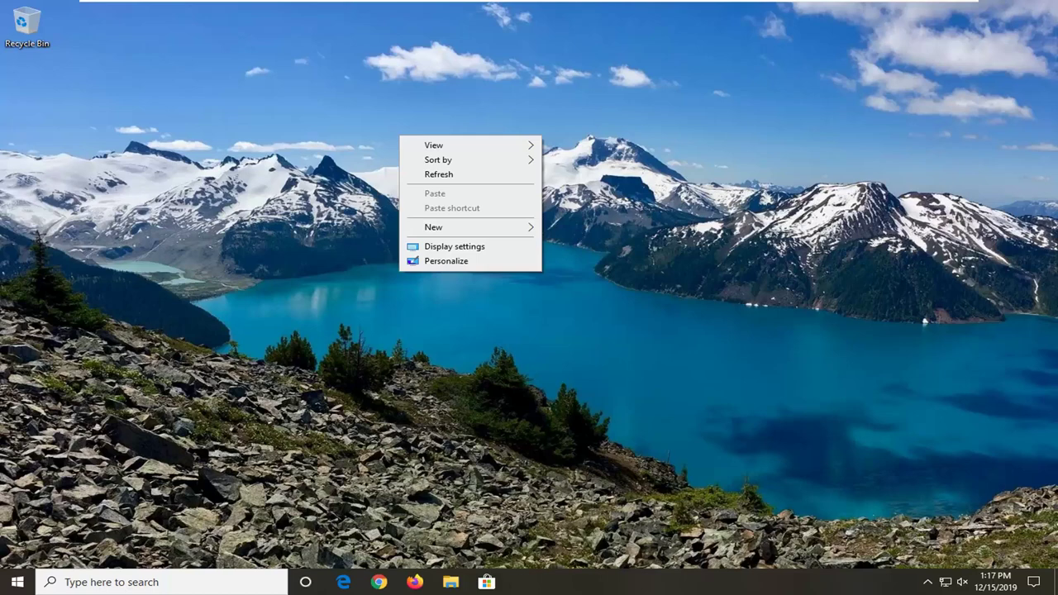
left_click(687, 359)
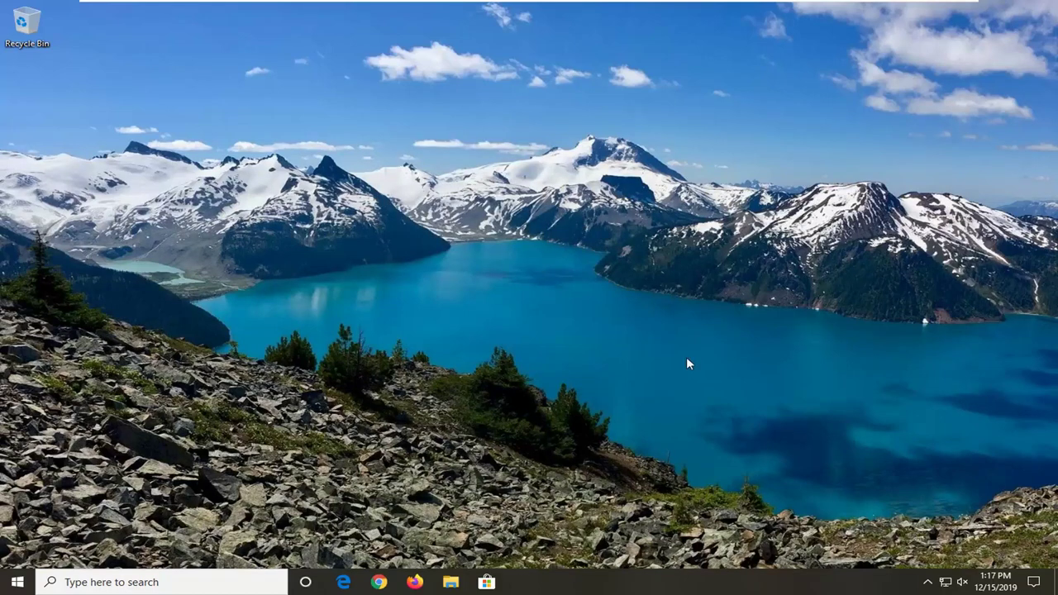
left_click(17, 582)
type("notepad")
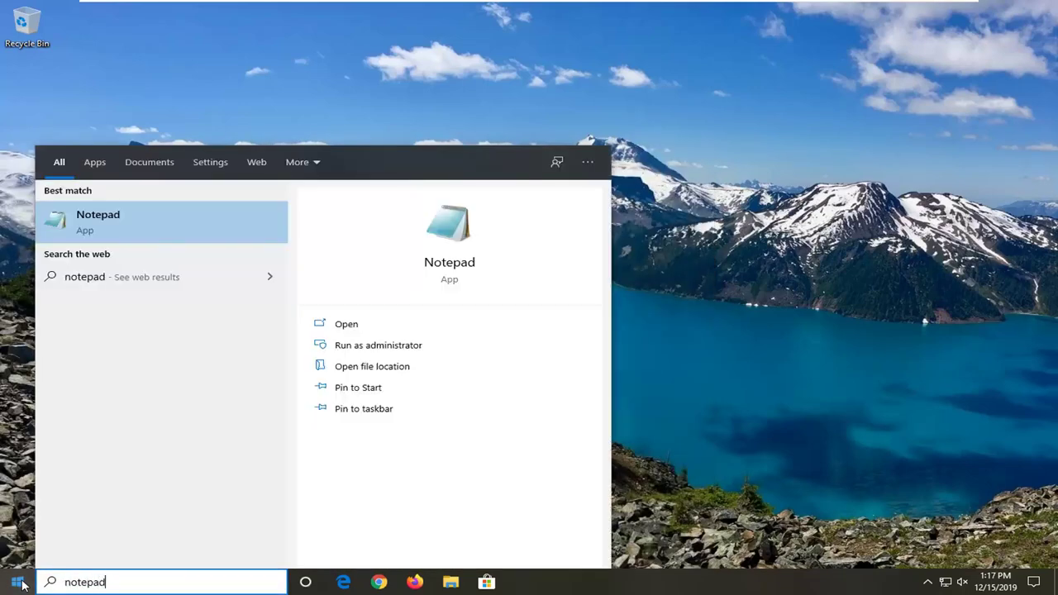
left_click(98, 222)
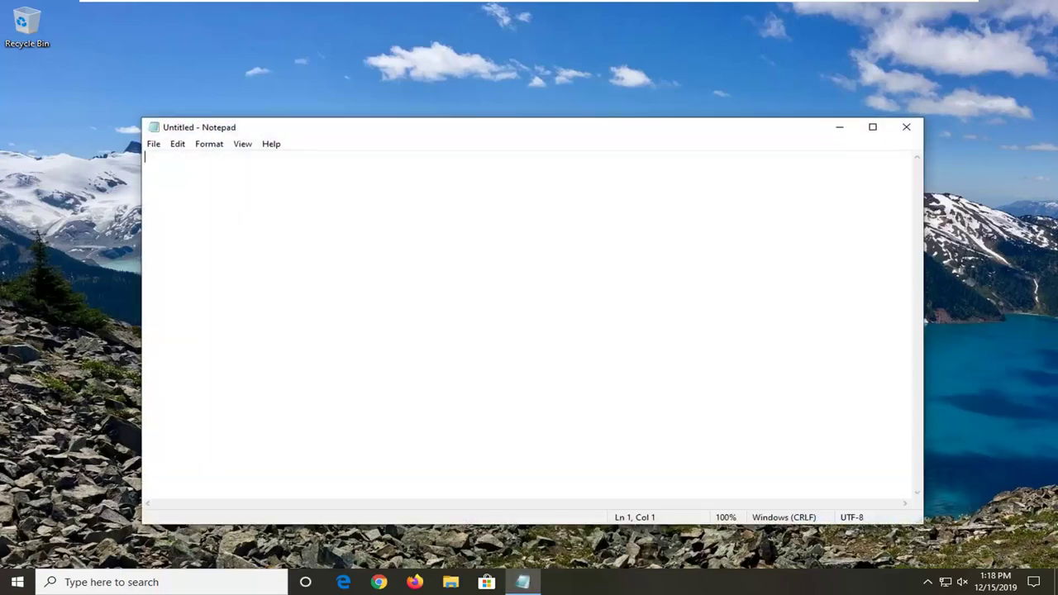
Copy the whole registry script from the Pastebin paste in Chrome, then minimize Chrome
left_click(379, 584)
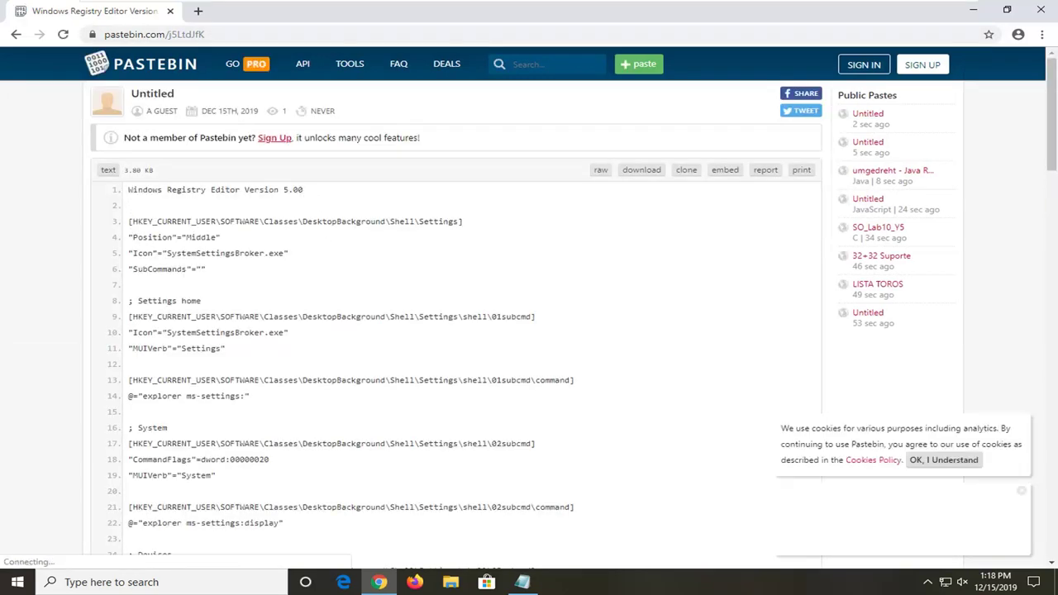
left_click_drag(129, 190, 281, 213)
scroll(281, 213, "down", 2)
scroll(248, 185, "up", 2)
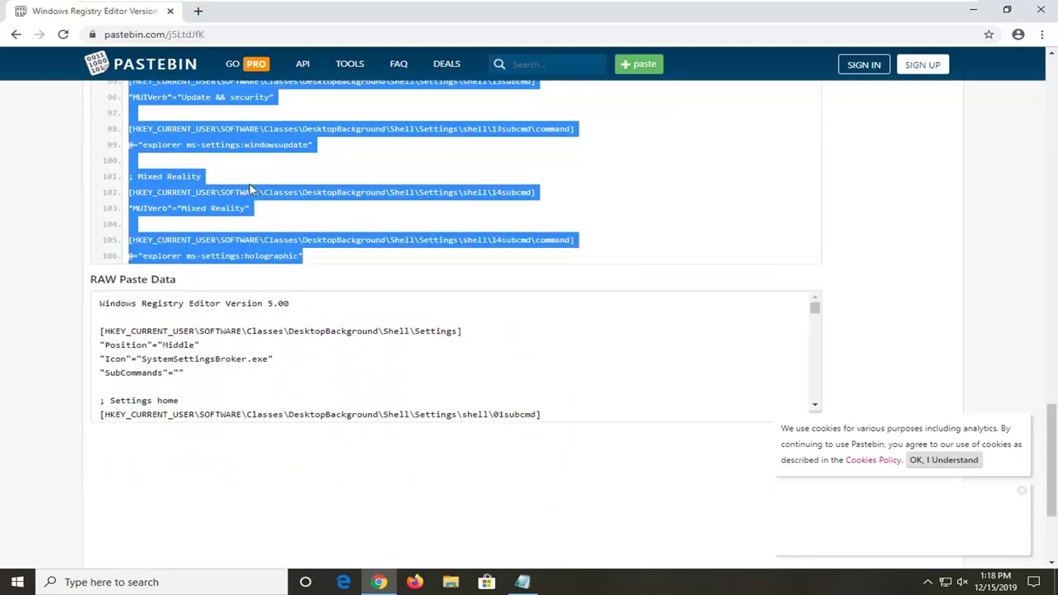
right_click(248, 185)
left_click(273, 194)
scroll(69, 306, "up", 2)
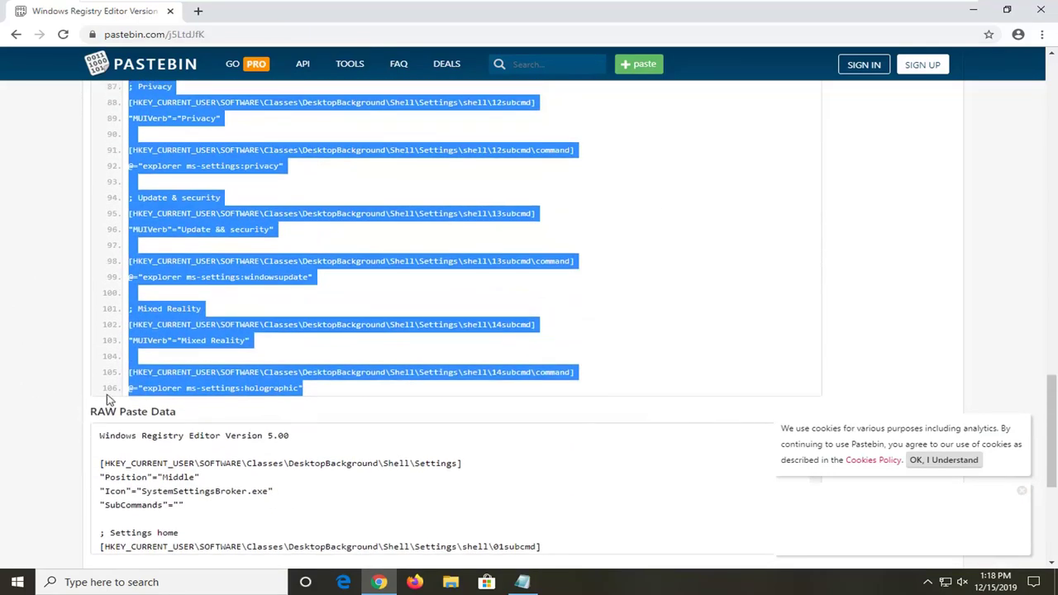
scroll(765, 324, "up", 20)
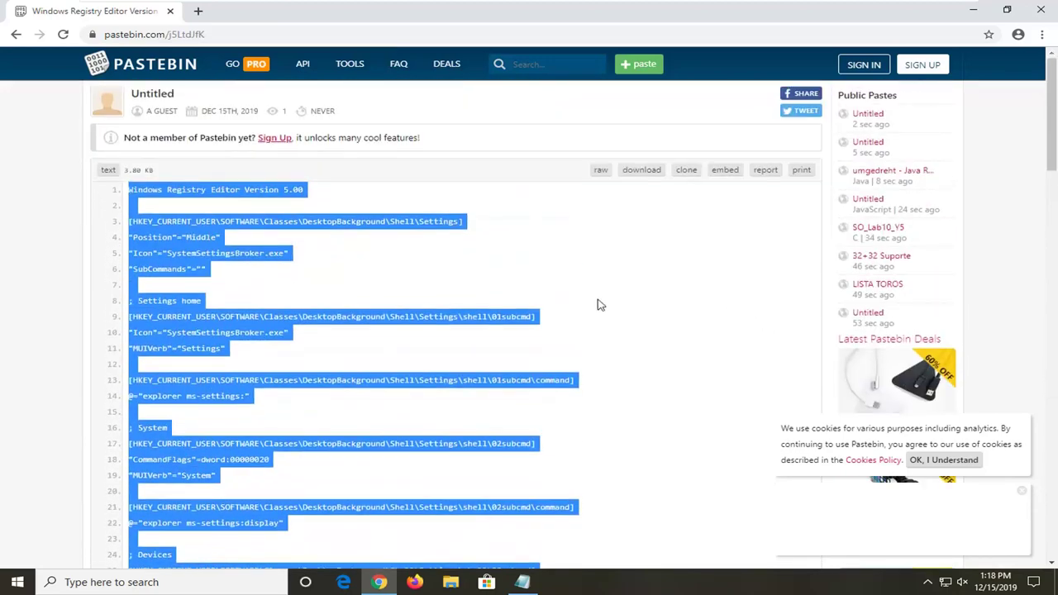
left_click(973, 9)
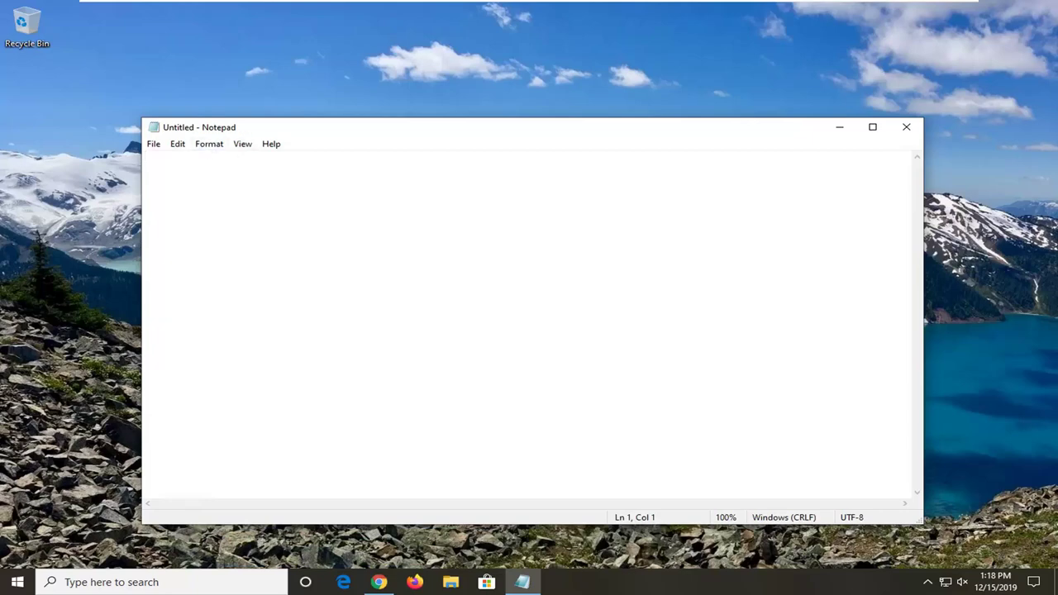
Paste the copied registry script into the blank Notepad document
right_click(171, 165)
left_click(198, 217)
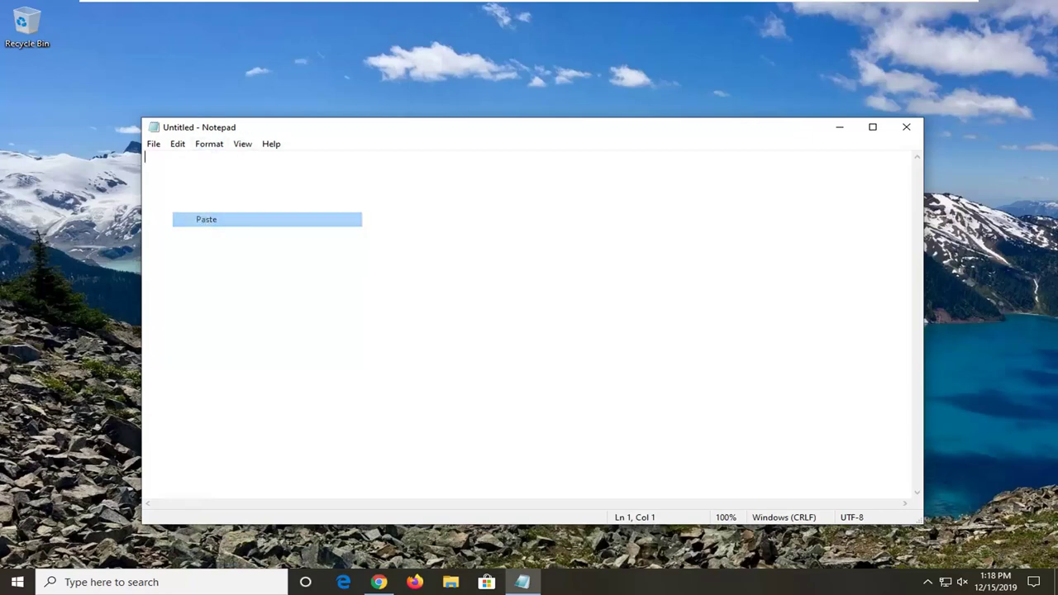
scroll(529, 322, "up", 20)
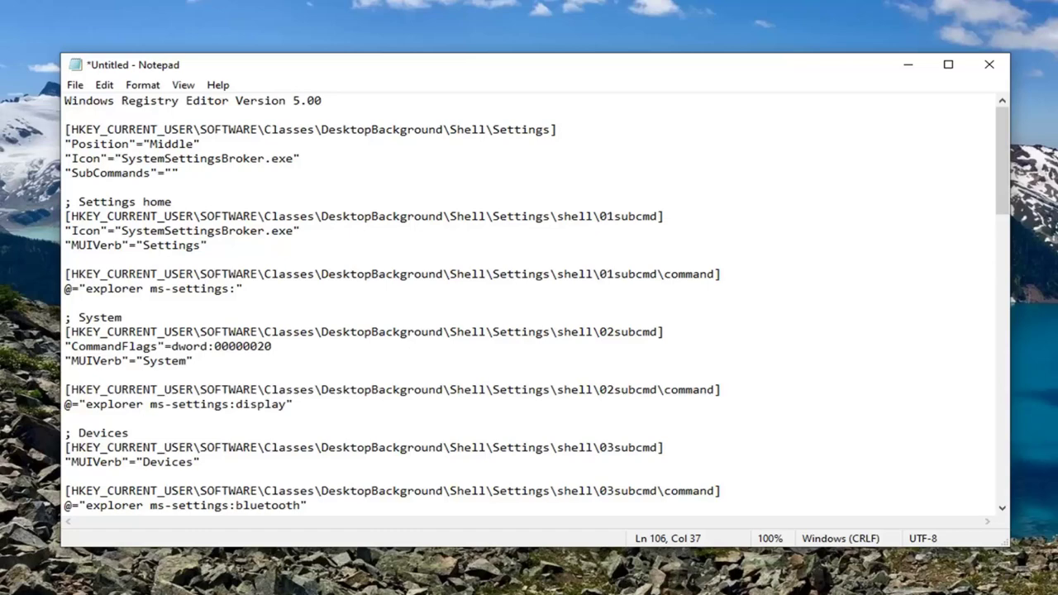
Save the script to the Desktop as settings-menu.reg, type All Files, ANSI encoding
left_click(74, 84)
left_click(110, 174)
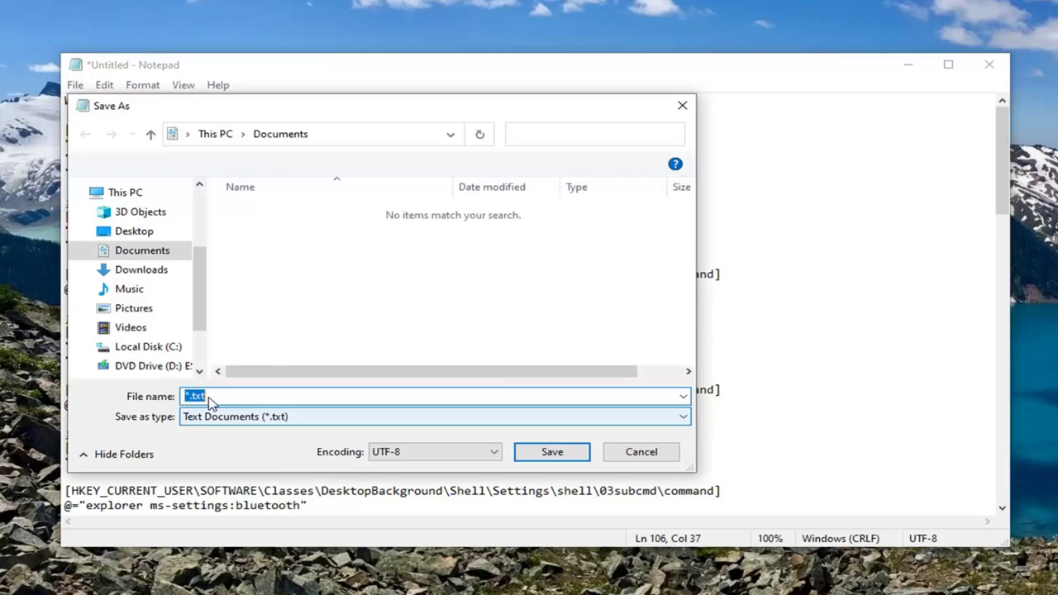
type("settings-menu.reg")
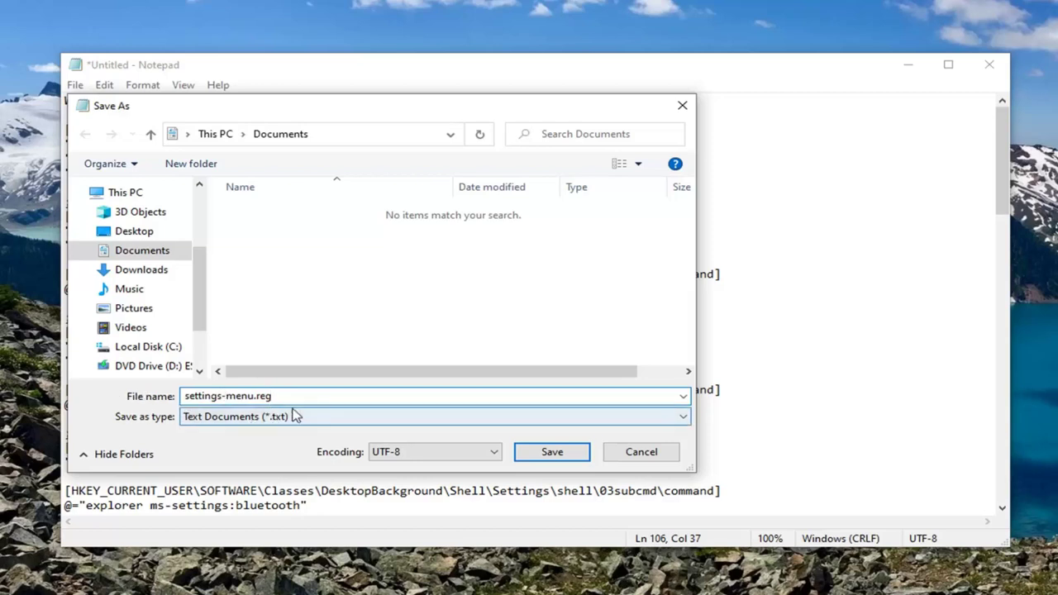
left_click(246, 422)
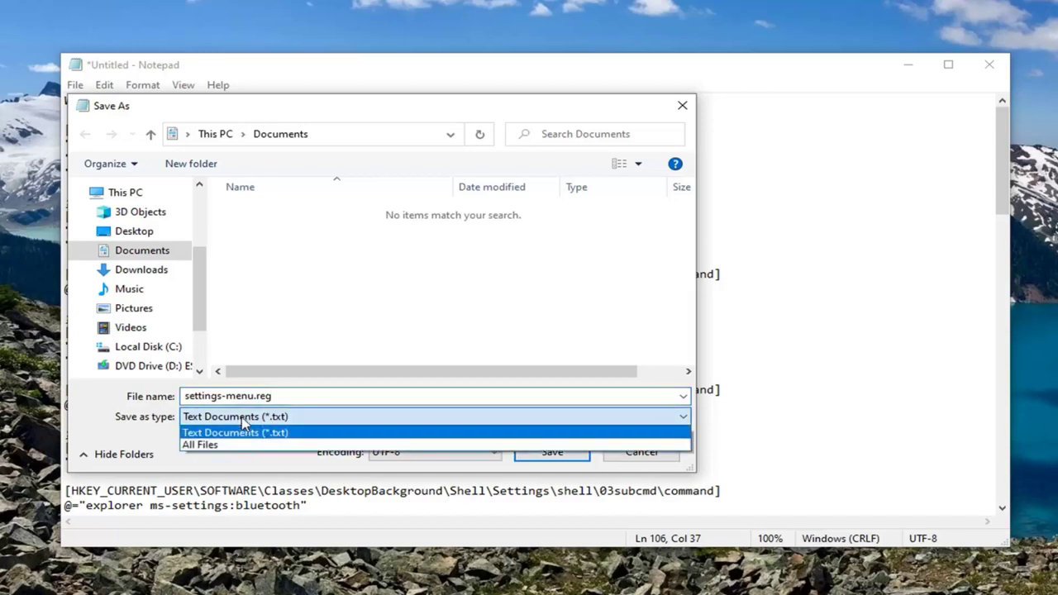
left_click(200, 442)
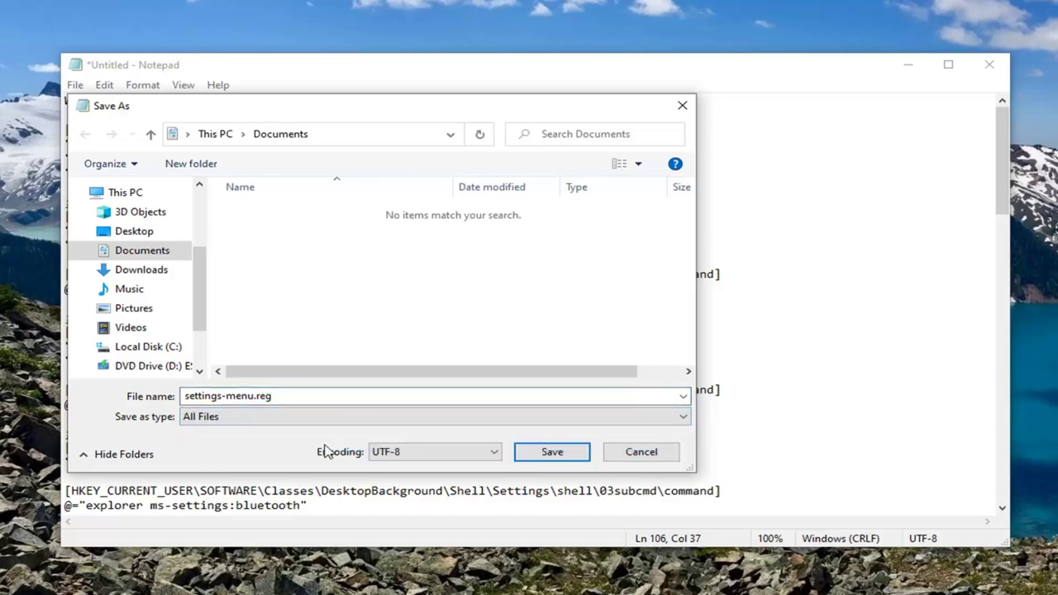
left_click(438, 454)
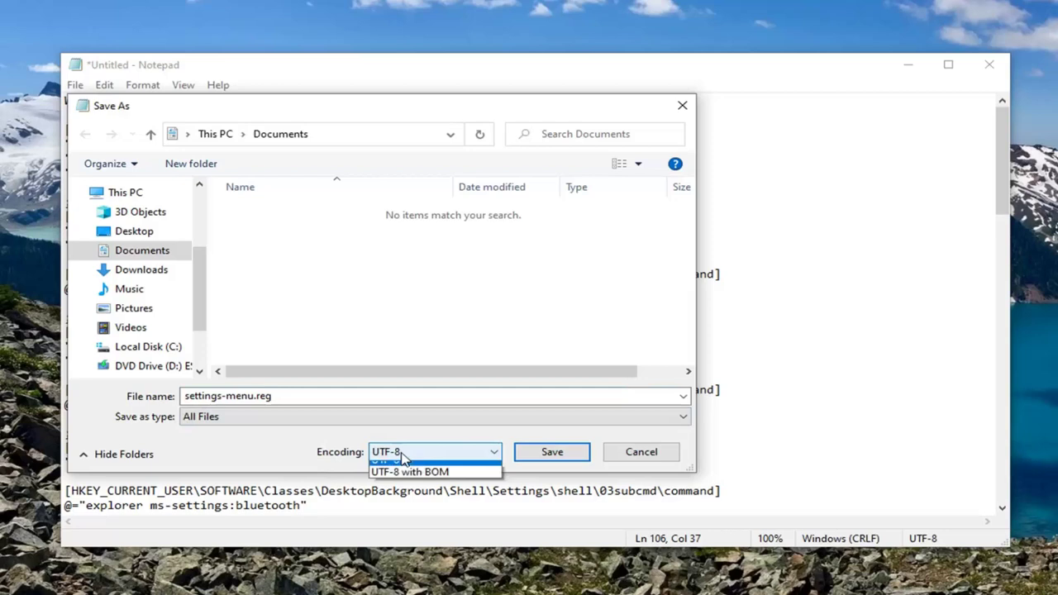
left_click(383, 469)
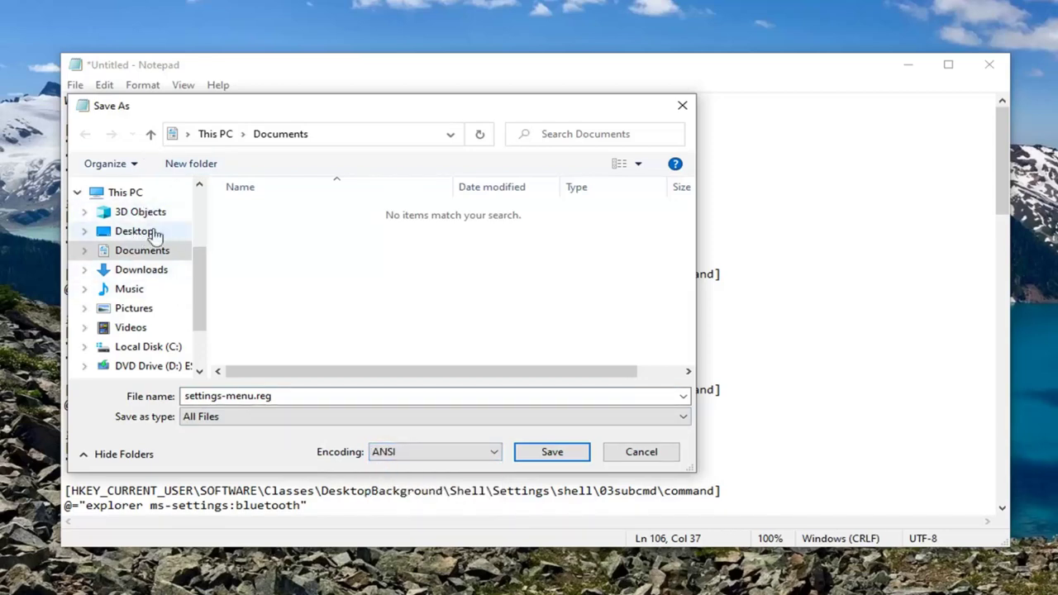
left_click(121, 232)
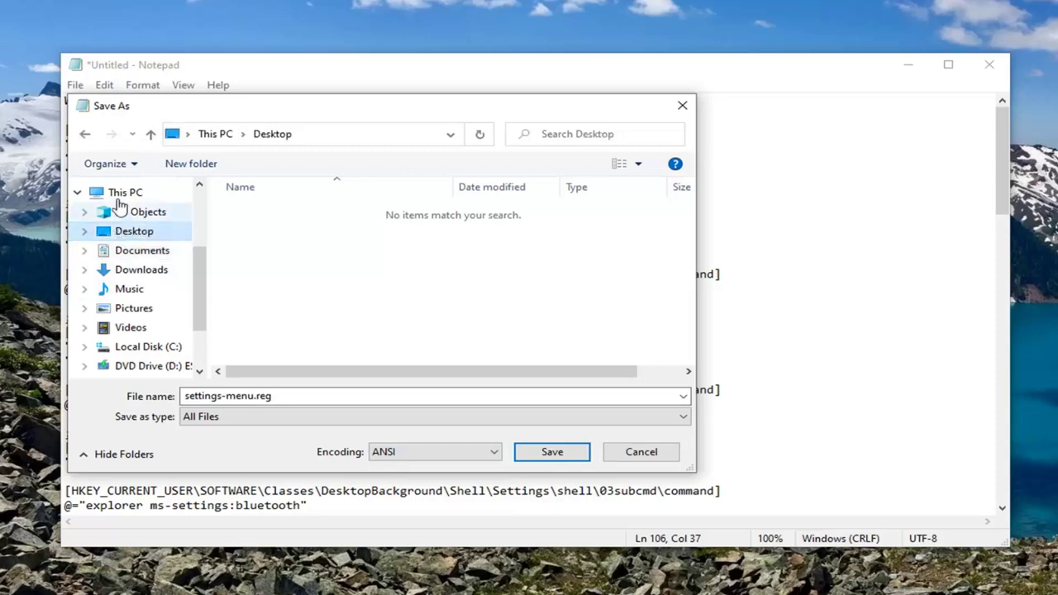
left_click(547, 451)
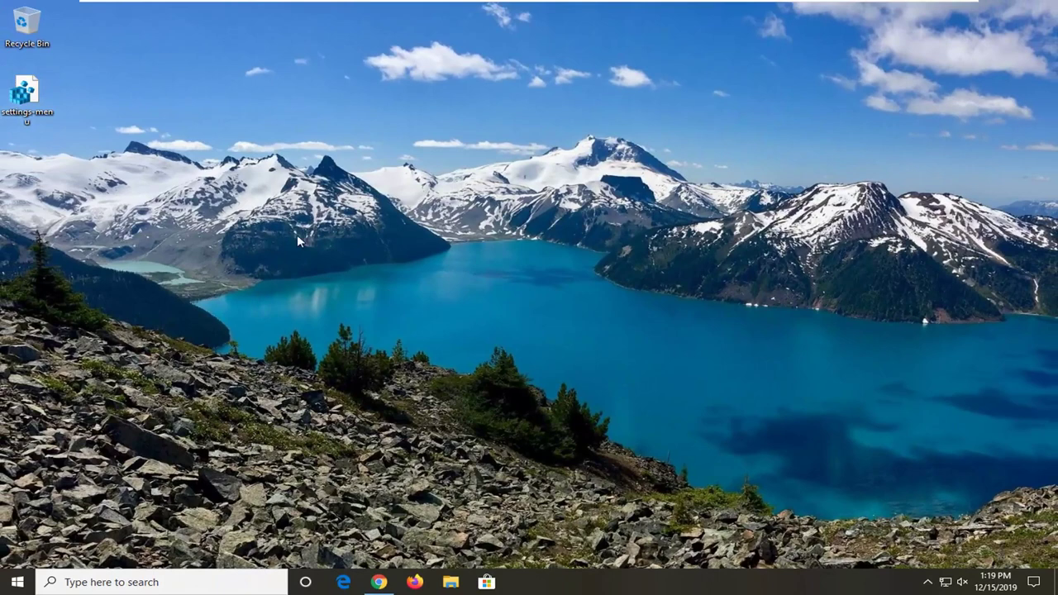
Run Registry Editor as administrator from a Start search for regedit, approving the UAC prompt
left_click(15, 96)
left_click(74, 416)
left_click(17, 582)
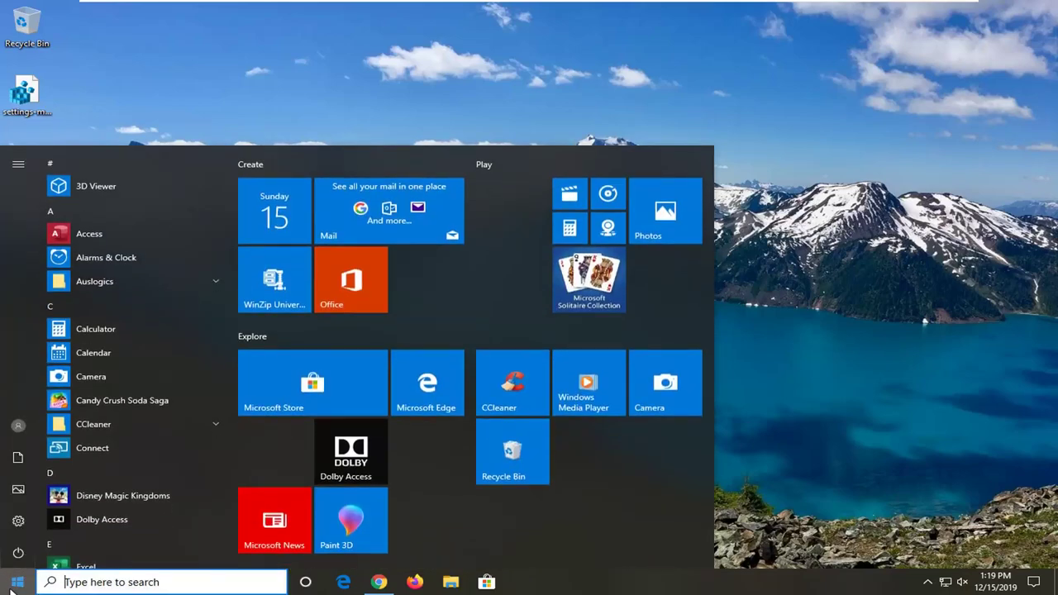
type("regedit")
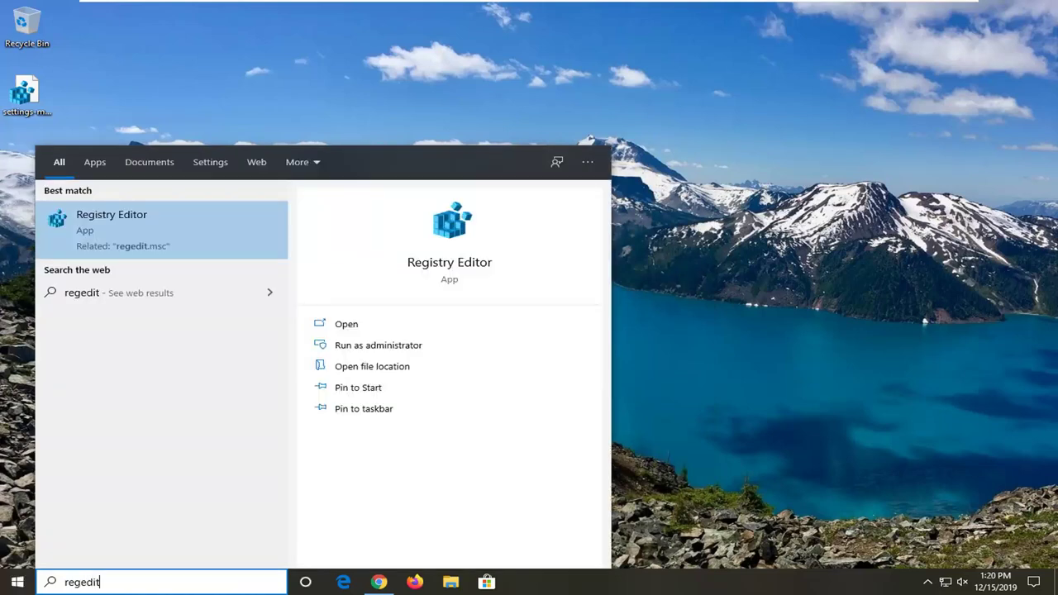
right_click(95, 223)
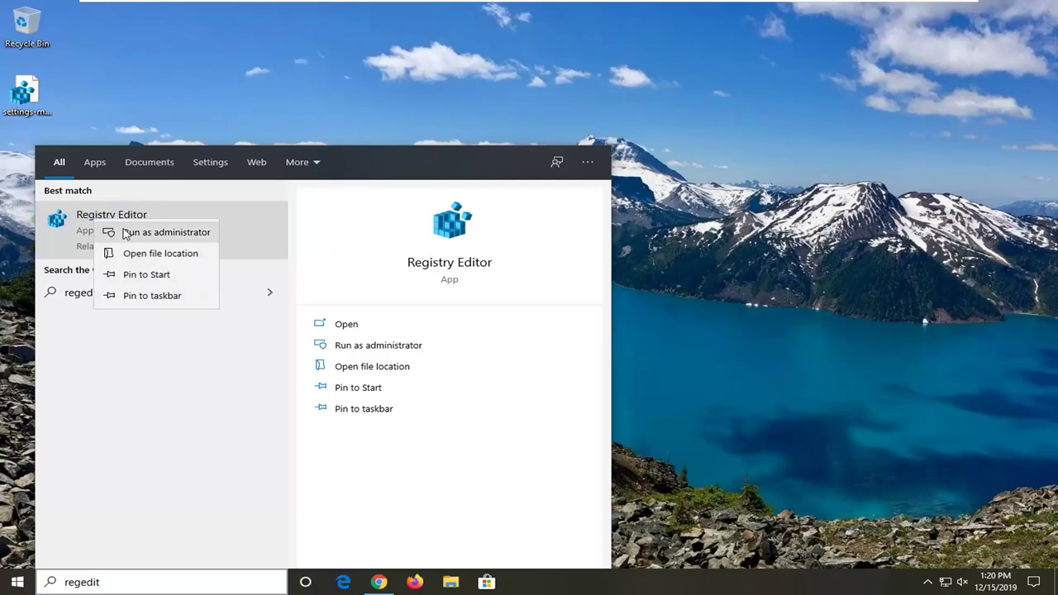
left_click(126, 233)
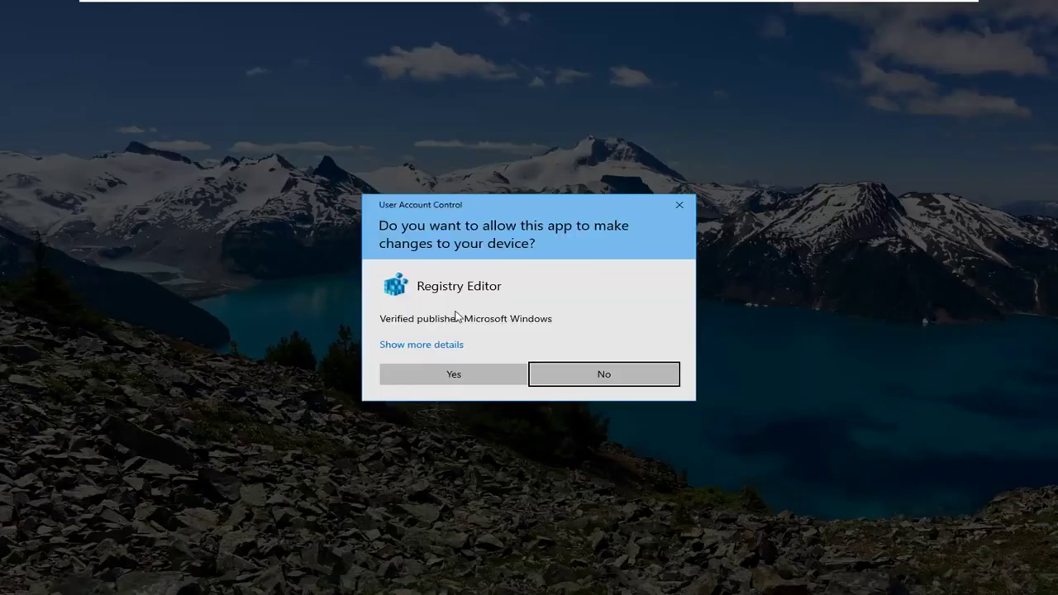
left_click(455, 374)
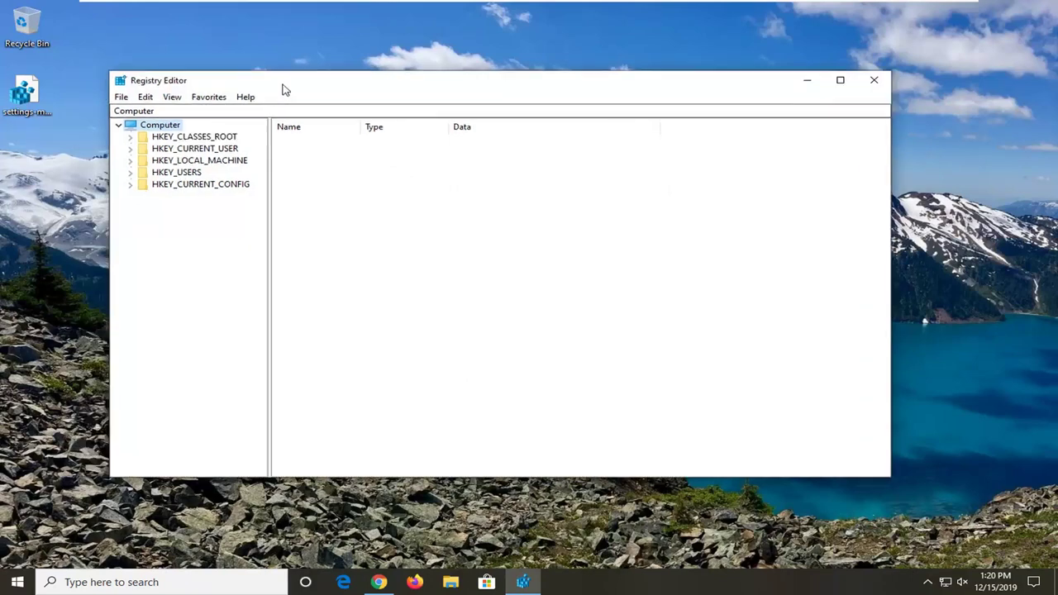
Cancel an accidental Export dialog and open File > Import in Registry Editor
left_click_drag(281, 89, 327, 96)
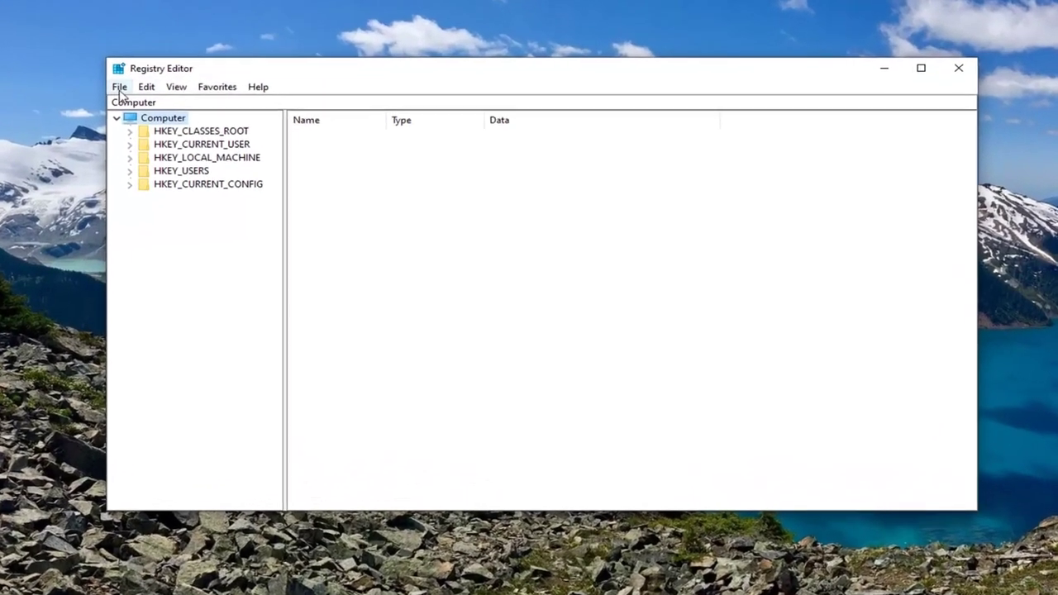
left_click(167, 104)
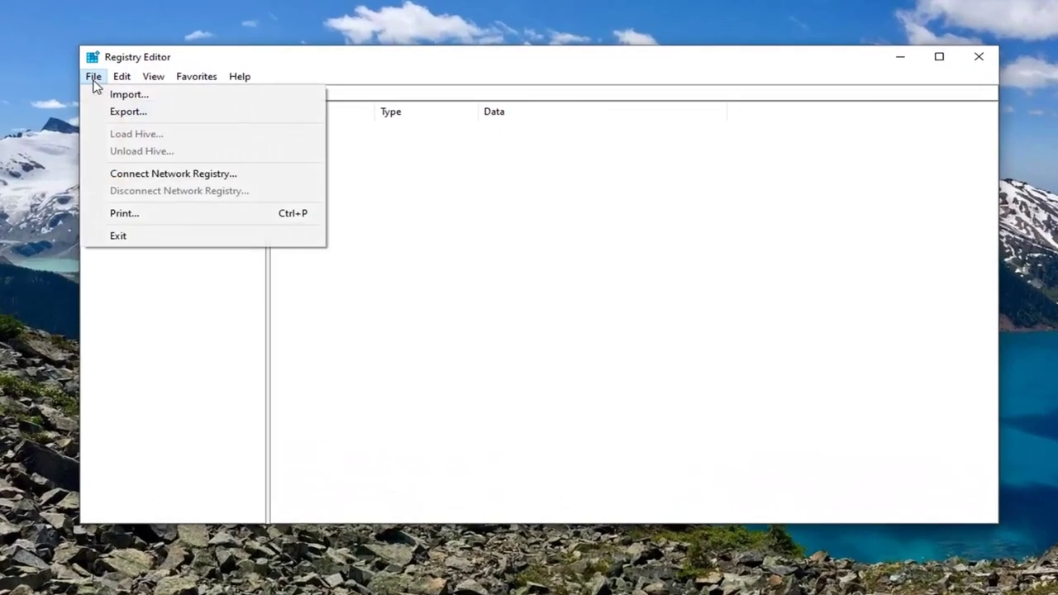
left_click(120, 113)
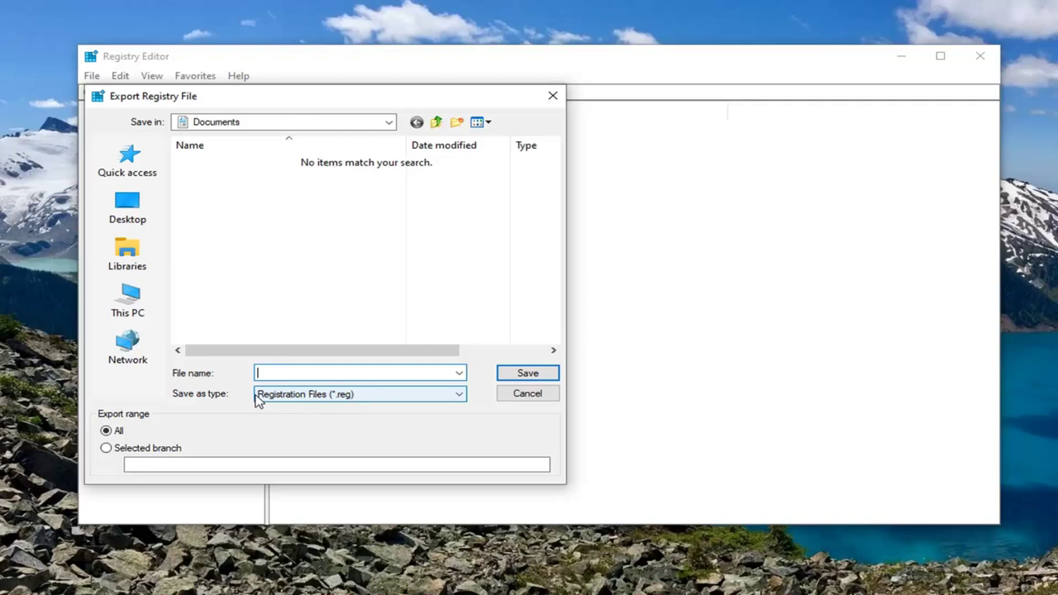
left_click(522, 404)
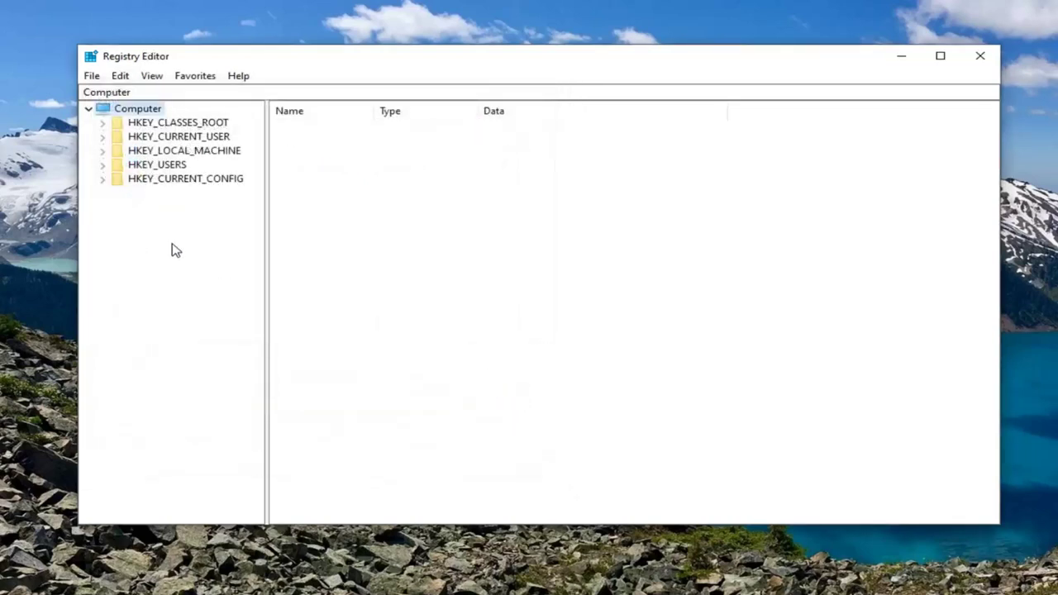
left_click(92, 75)
left_click(119, 97)
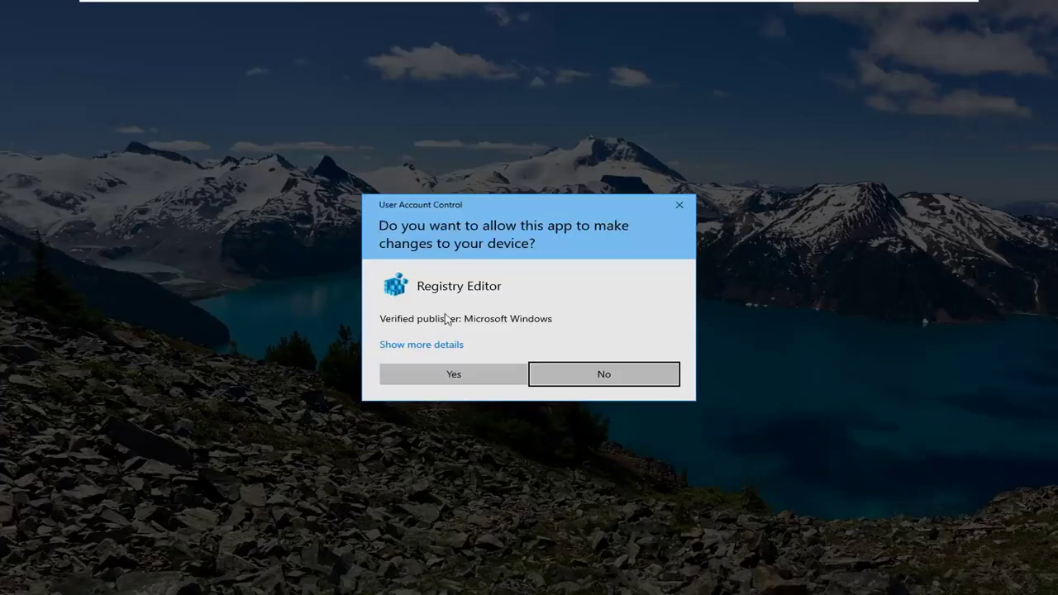
Approve the User Account Control prompt so Registry Editor can merge settings-menu.reg
left_click(434, 370)
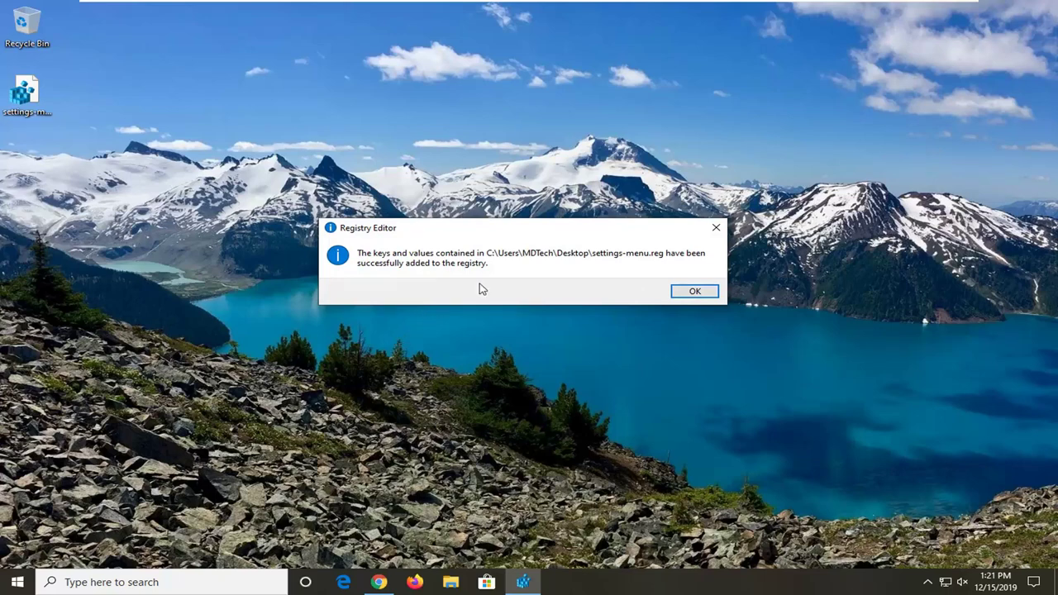
Open Apps settings through the new desktop Settings submenu, then drag settings-menu.reg to the Recycle Bin
left_click(694, 292)
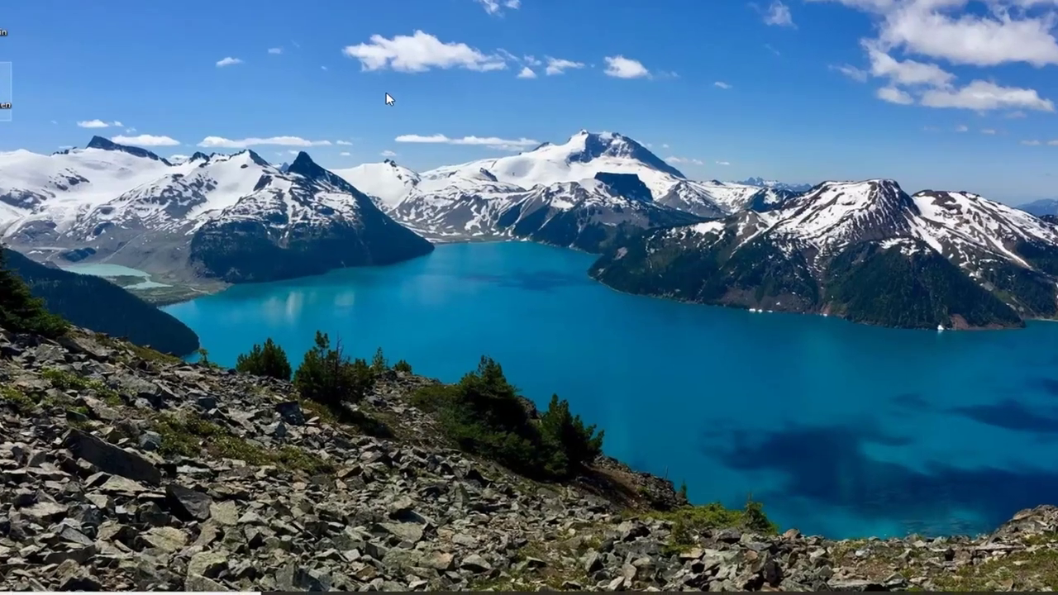
right_click(405, 120)
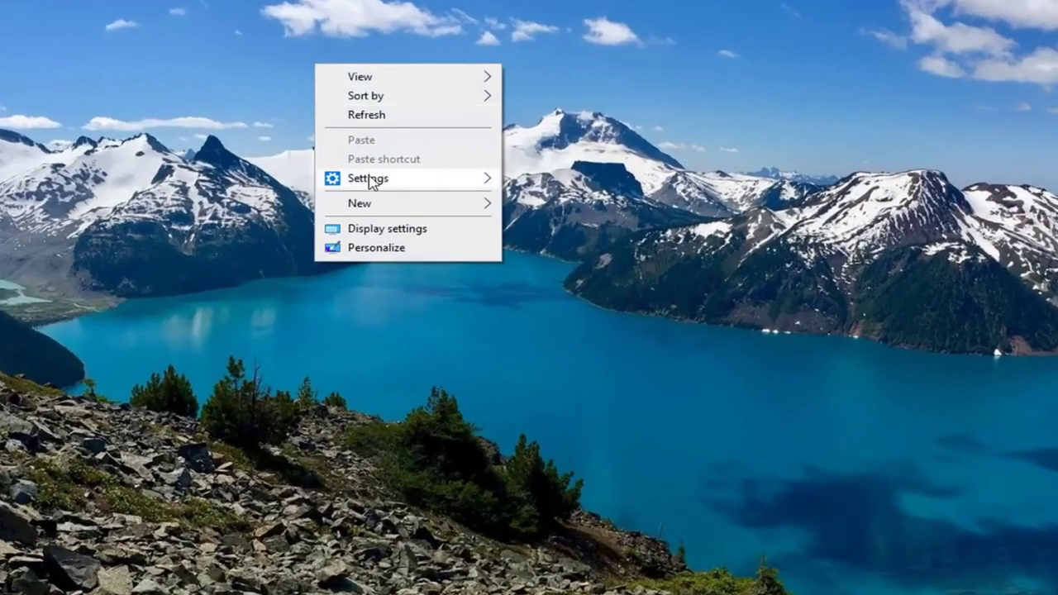
mouse_move(370, 181)
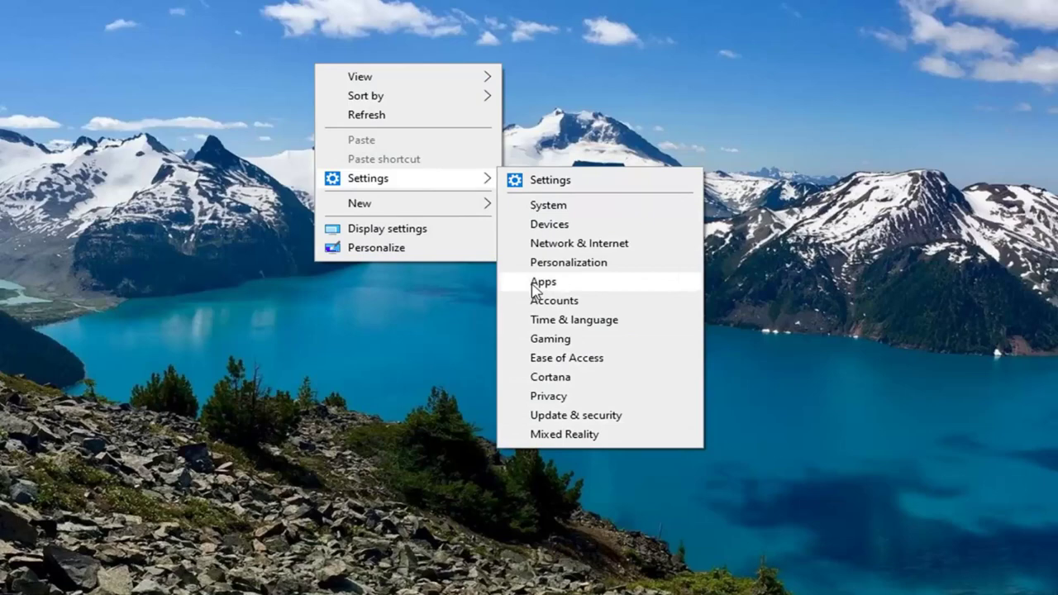
left_click(534, 288)
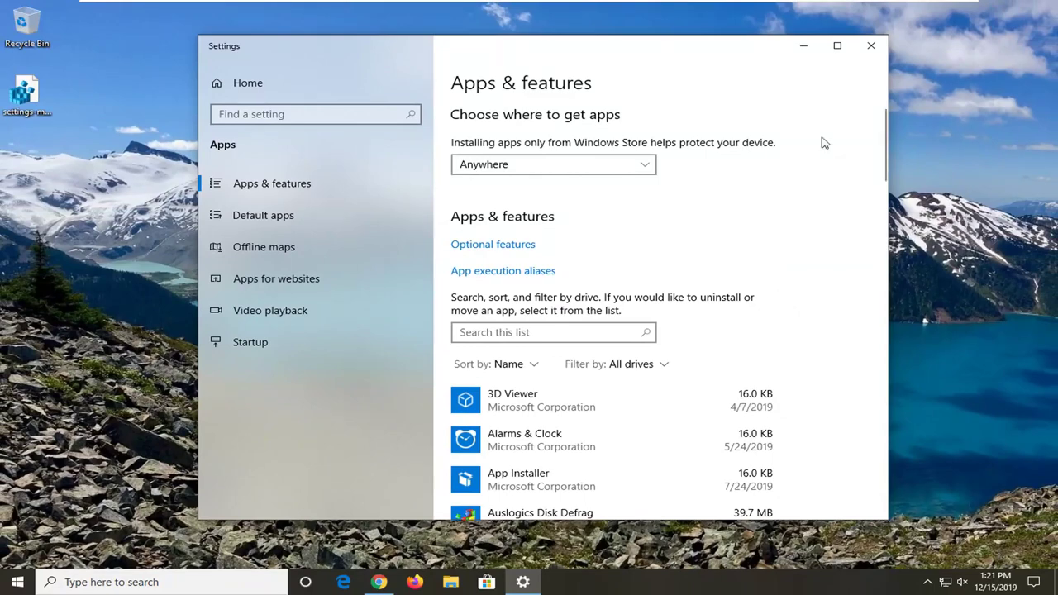
left_click(870, 48)
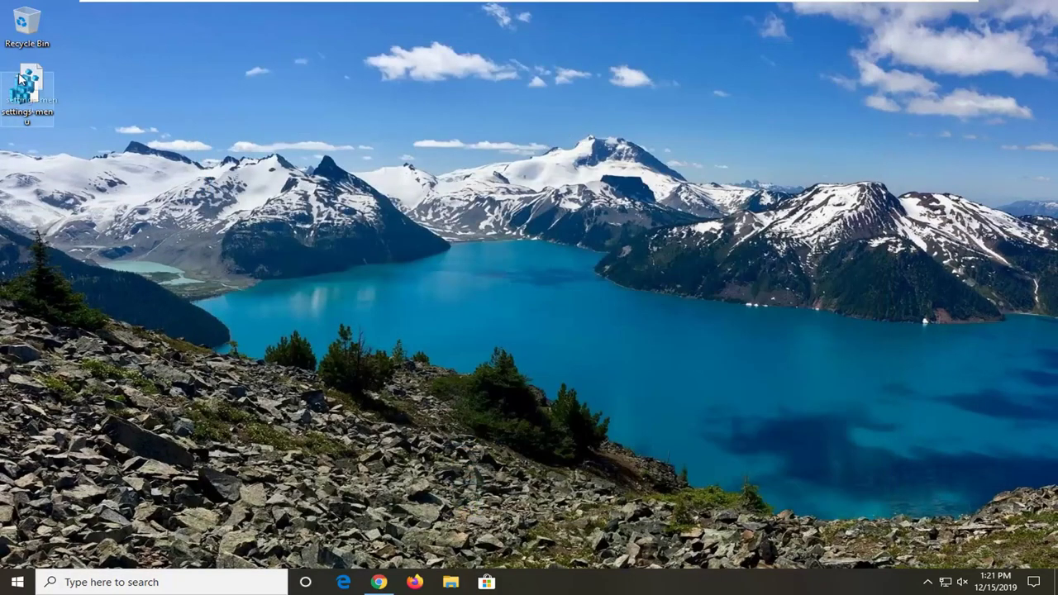
left_click_drag(25, 92, 22, 33)
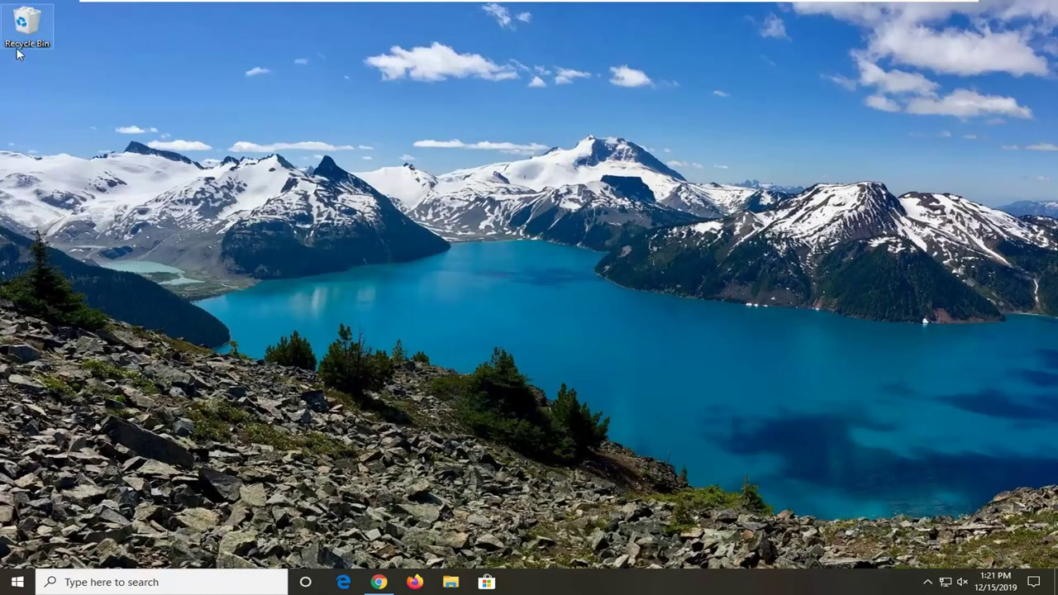